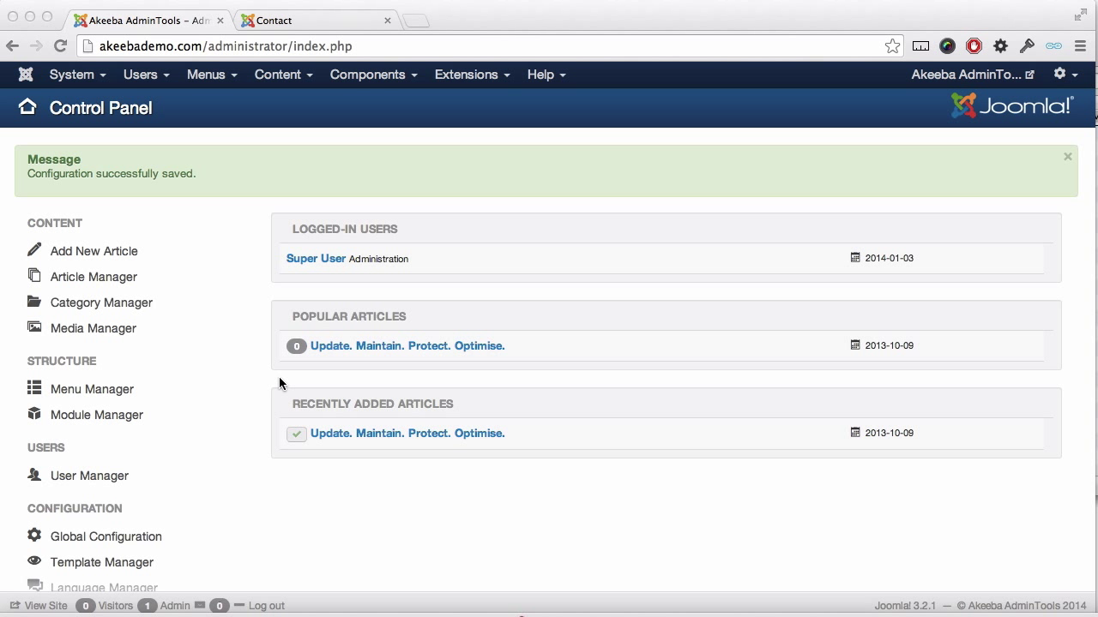
Check the front-end Contact page, and set Use URL rewriting to Yes in the Global Configuration's SEO settings
left_click(323, 26)
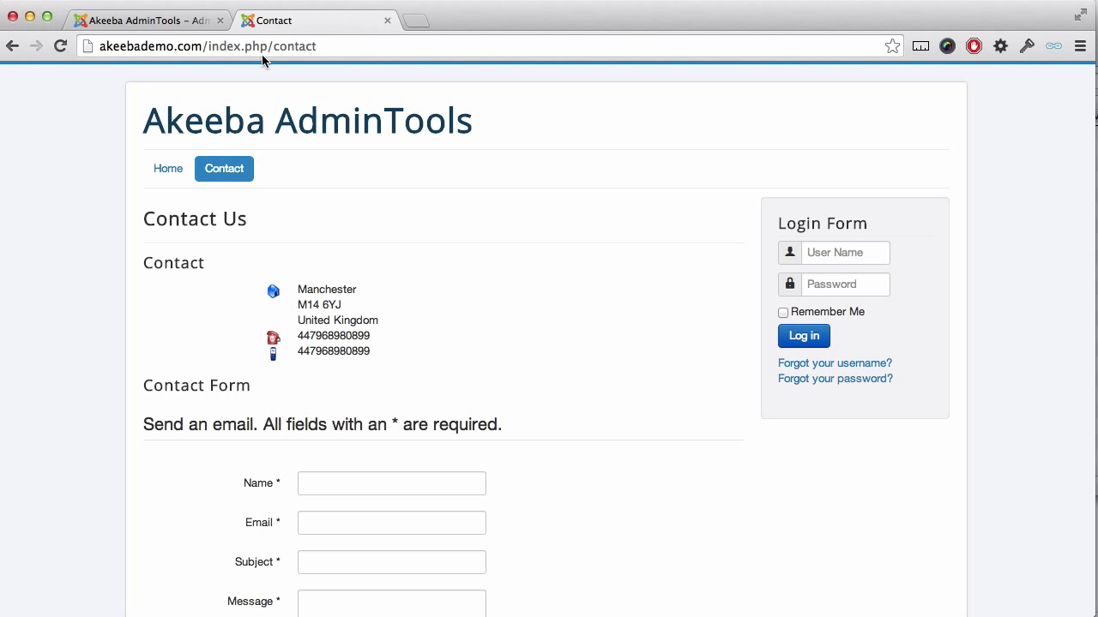
key("ctrl+shift+Tab")
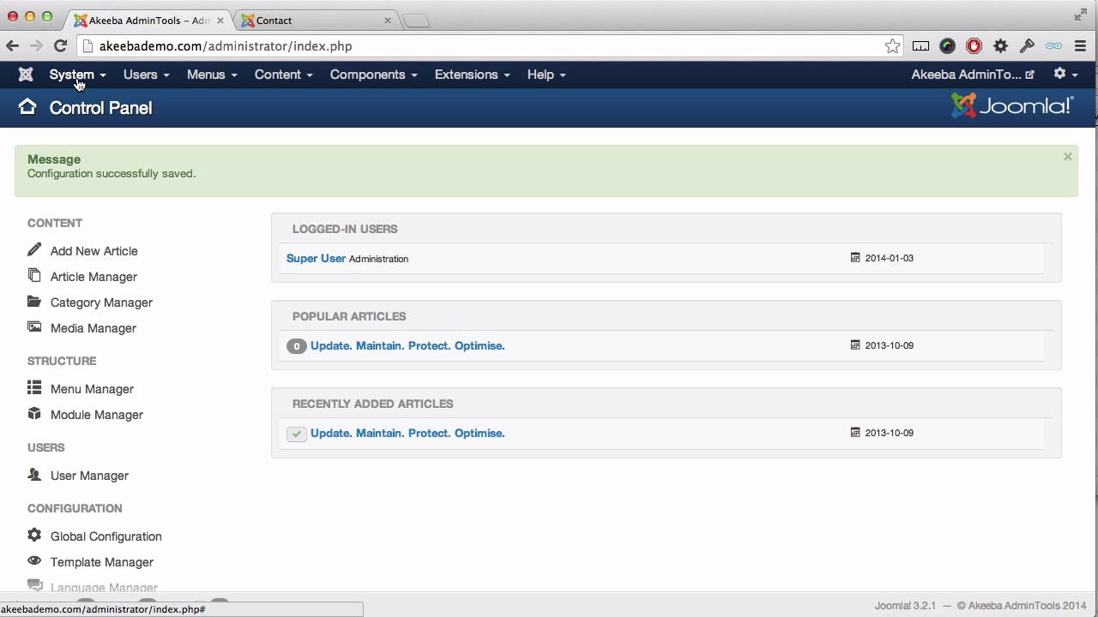
left_click(76, 78)
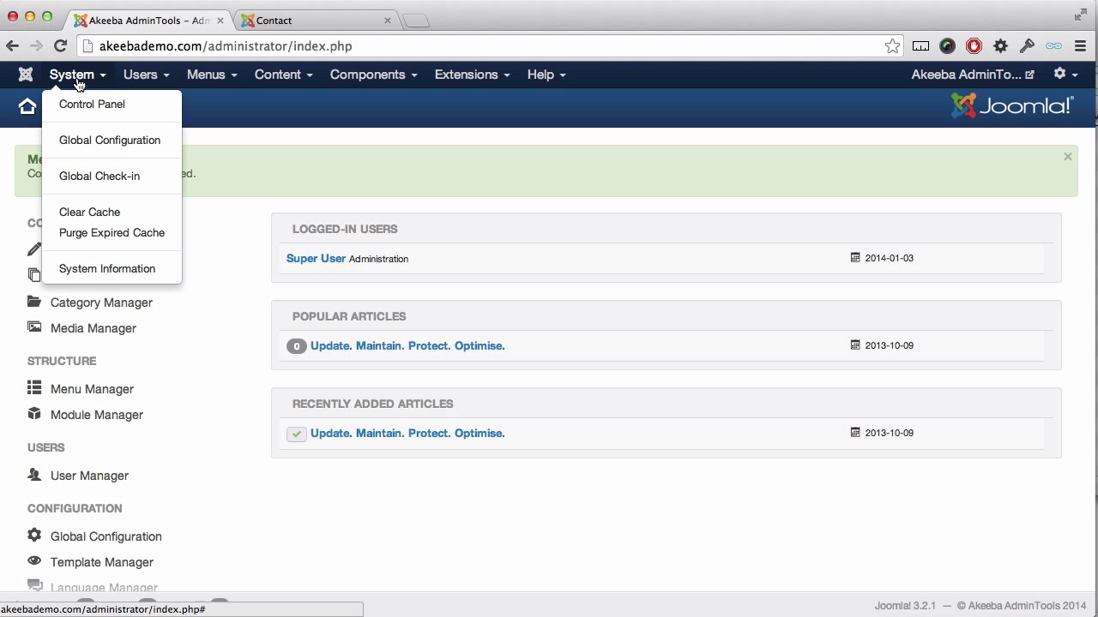
left_click(87, 143)
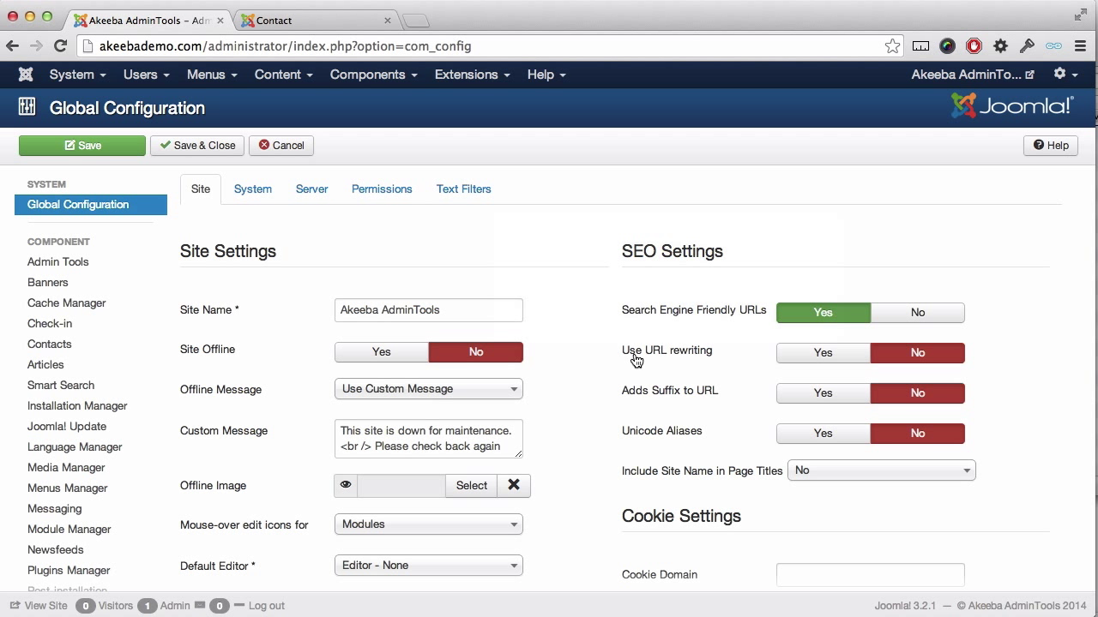
left_click(806, 359)
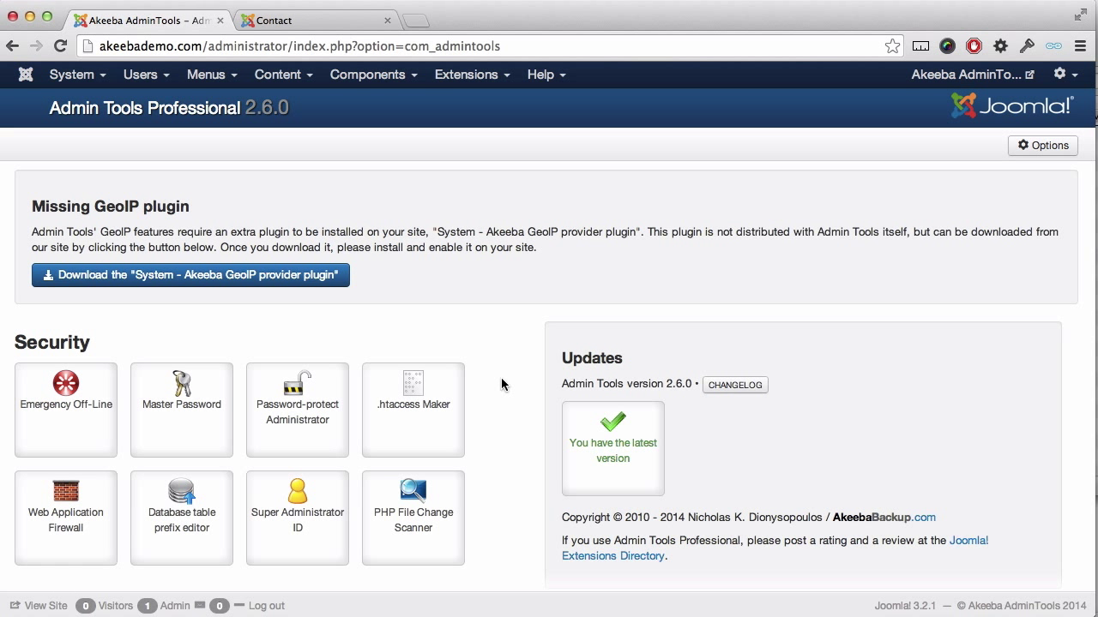
Open the Admin Tools .htaccess Maker and view the Follow symlinks choices under System configuration, keeping Default
left_click(437, 416)
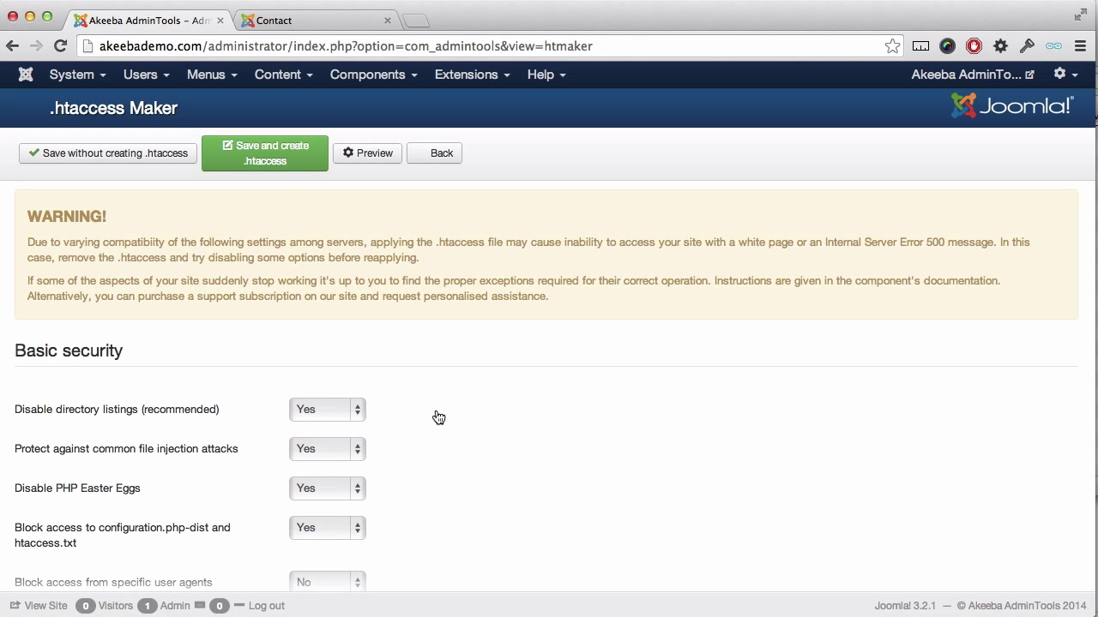
scroll(438, 417, "down", 15)
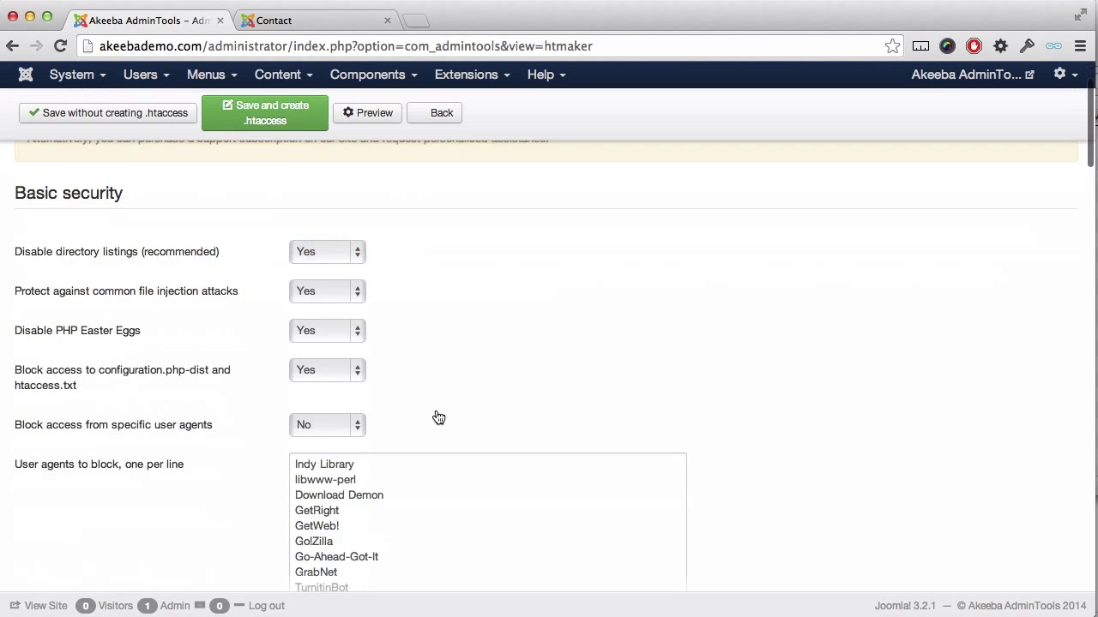
scroll(438, 418, "down", 20)
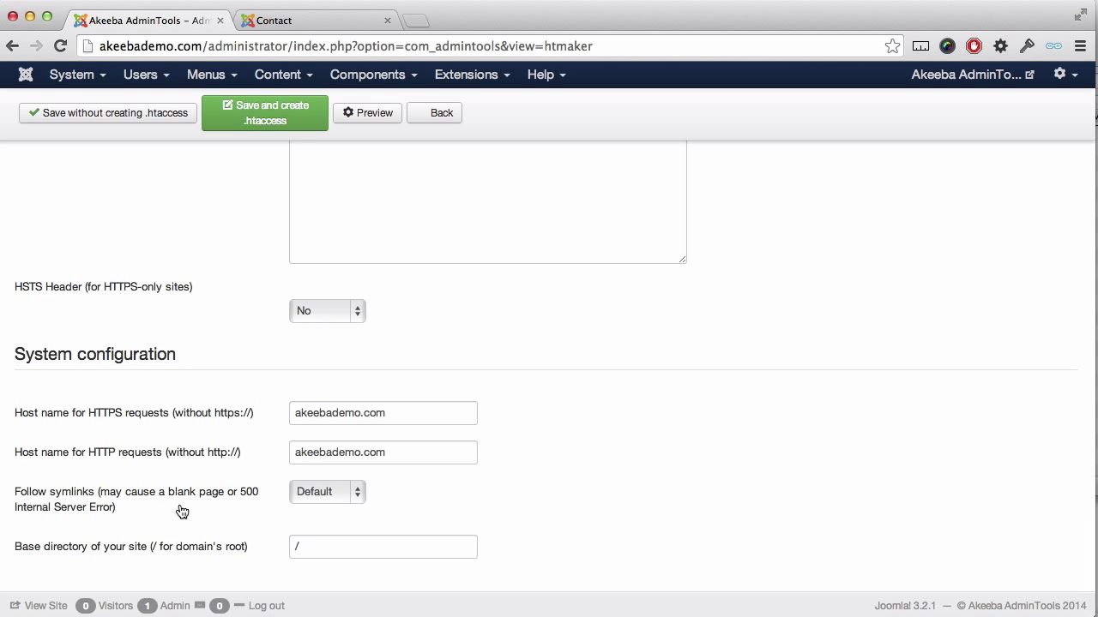
left_click(311, 494)
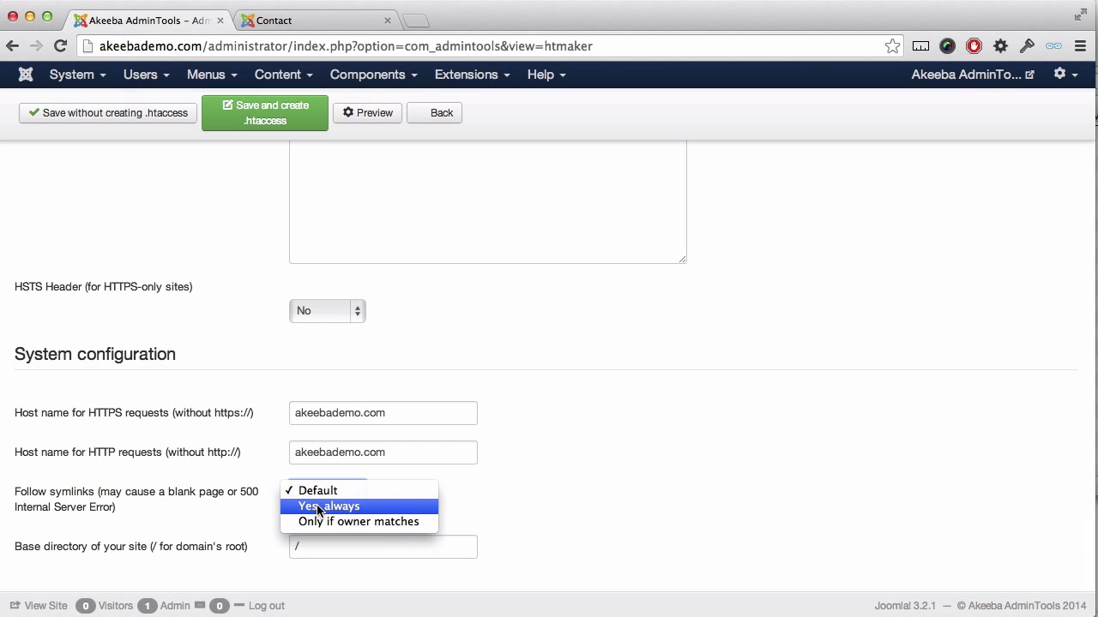
left_click(265, 519)
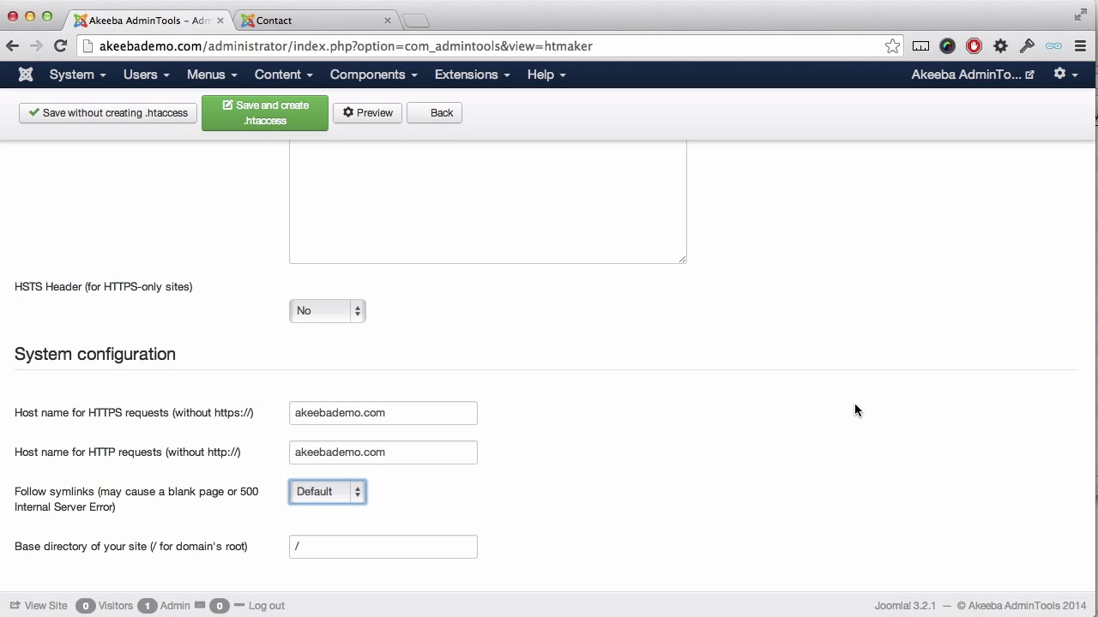
Review the .htaccess Maker settings from Basic security through Server protection and its exceptions to the Custom .htaccess rules
scroll(854, 410, "up", 15)
scroll(854, 410, "down", 3)
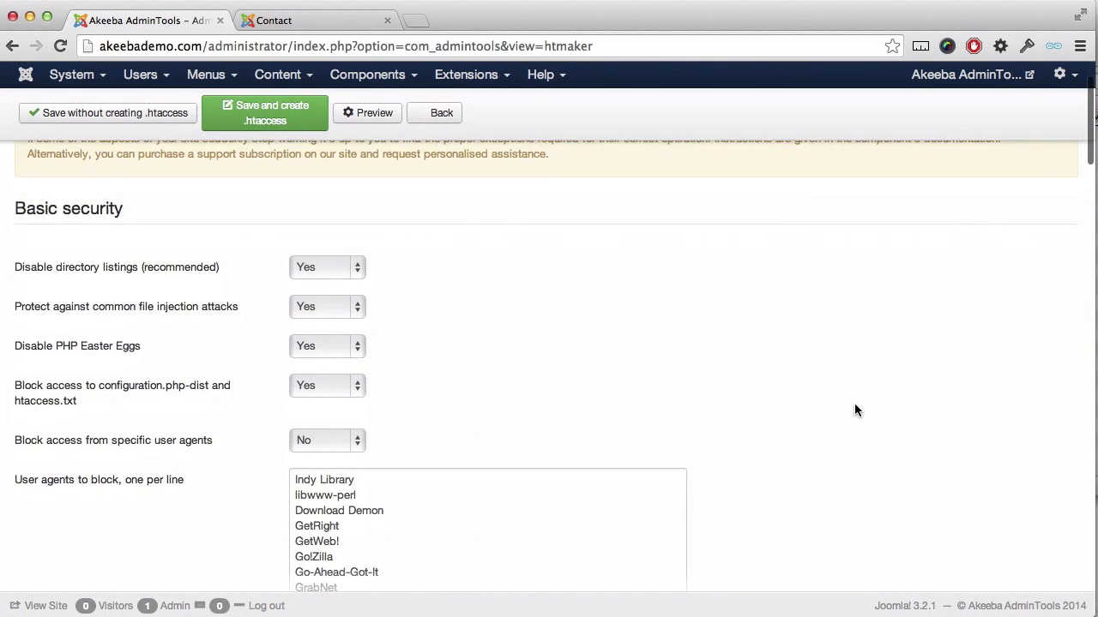
scroll(854, 410, "down", 1)
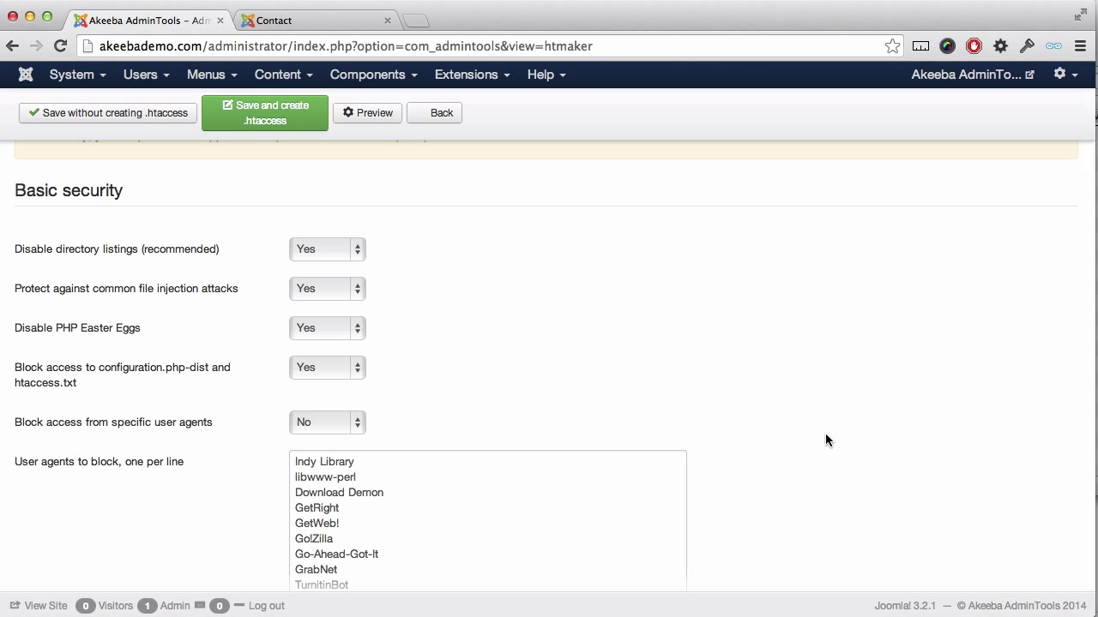
scroll(825, 440, "down", 1)
scroll(825, 440, "up", 1)
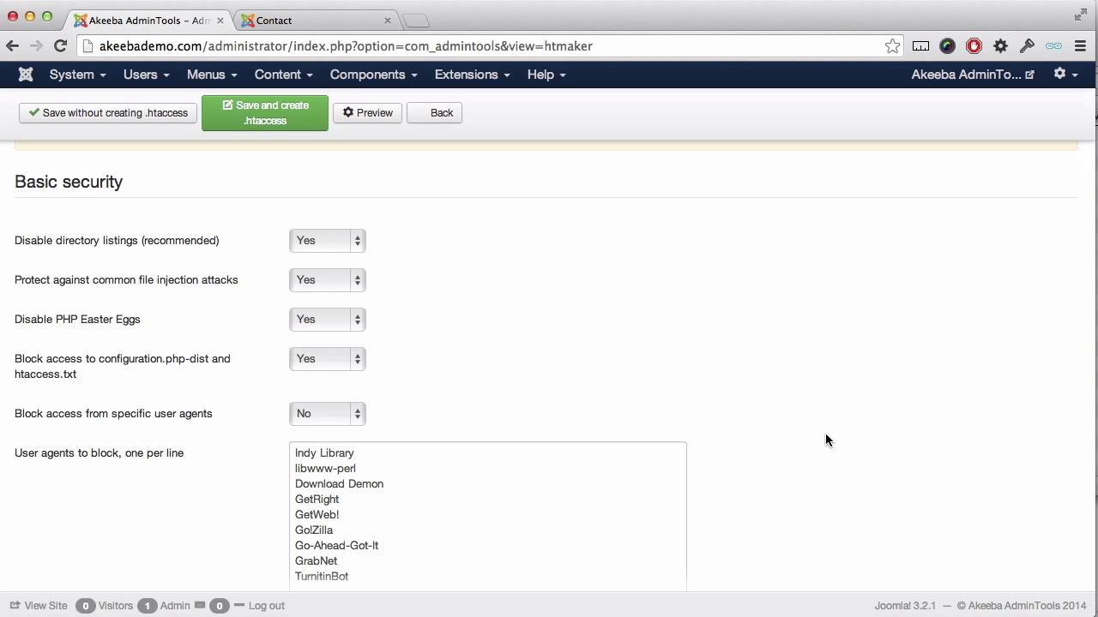
scroll(825, 440, "up", 1)
scroll(825, 440, "down", 5)
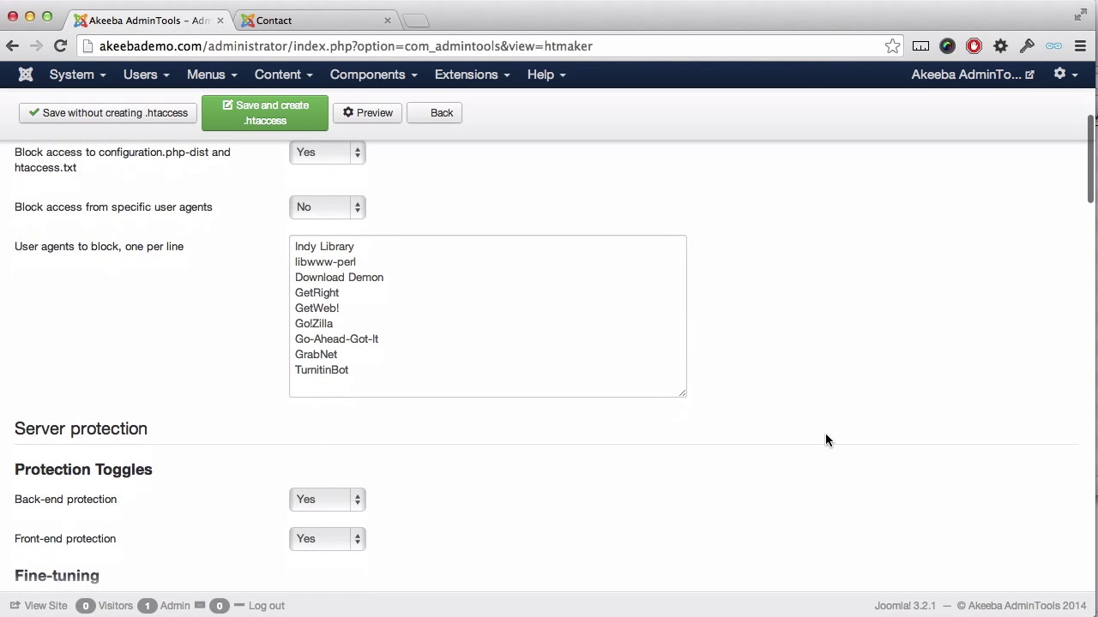
scroll(825, 439, "down", 1)
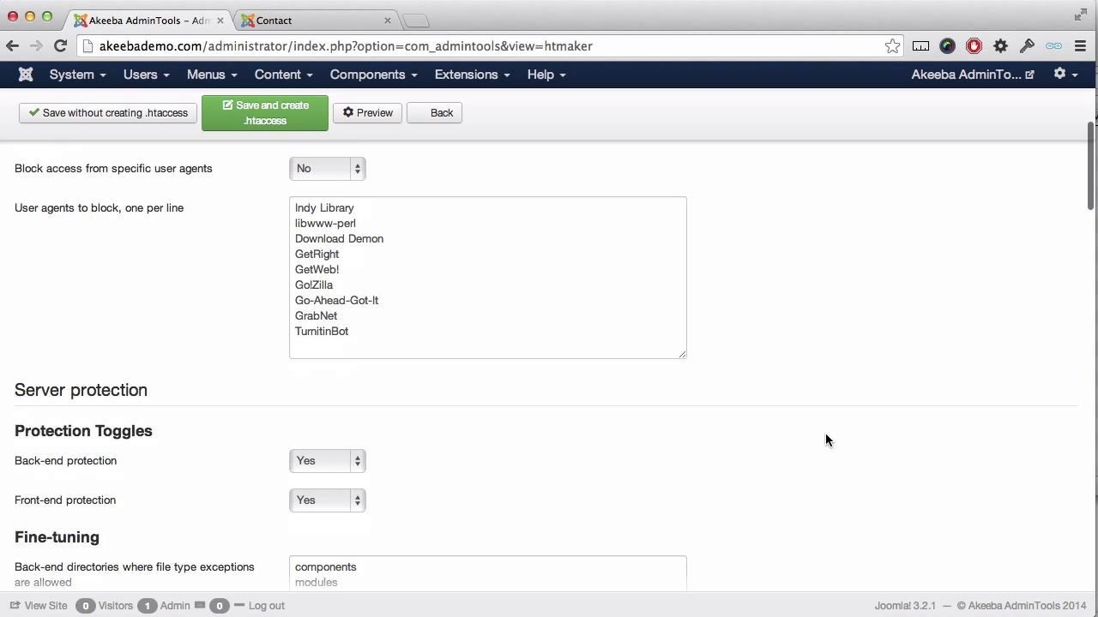
scroll(825, 440, "down", 2)
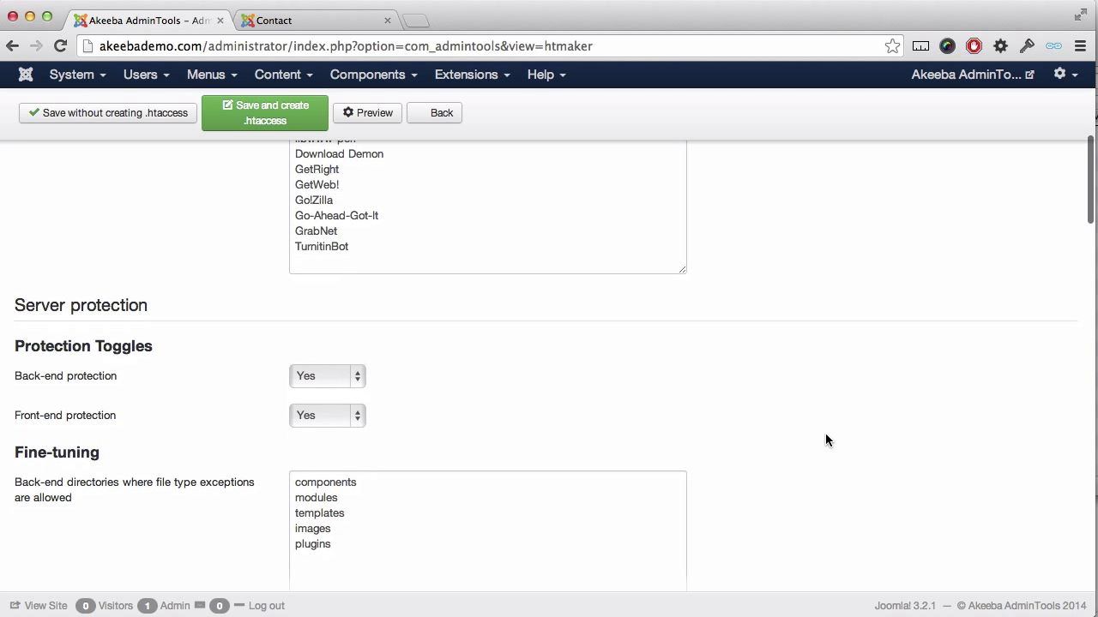
scroll(826, 440, "down", 2)
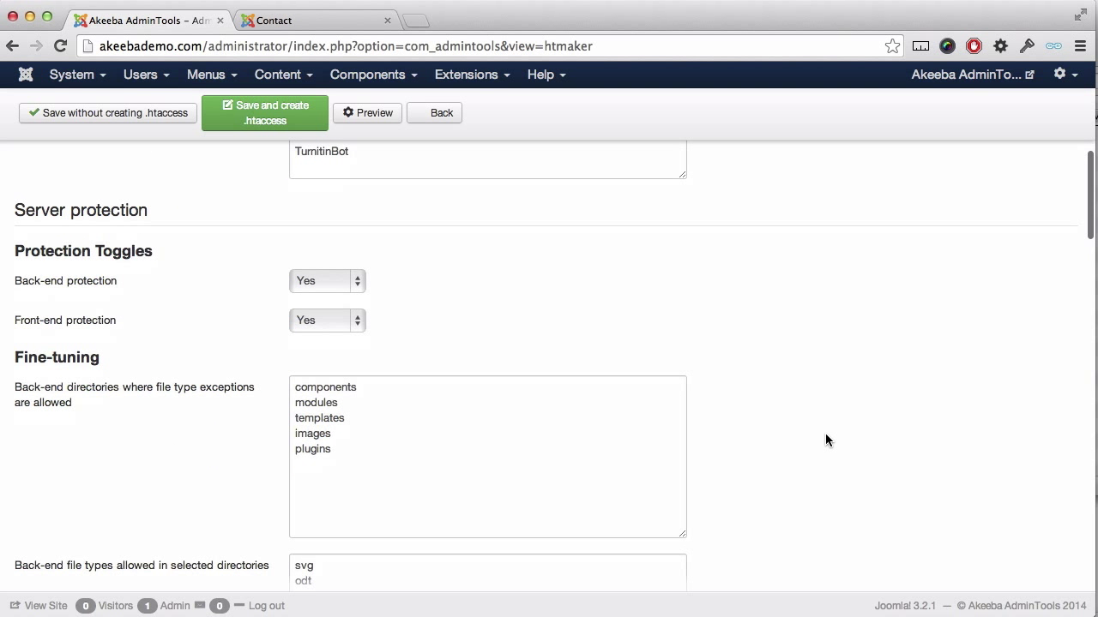
scroll(825, 440, "down", 1)
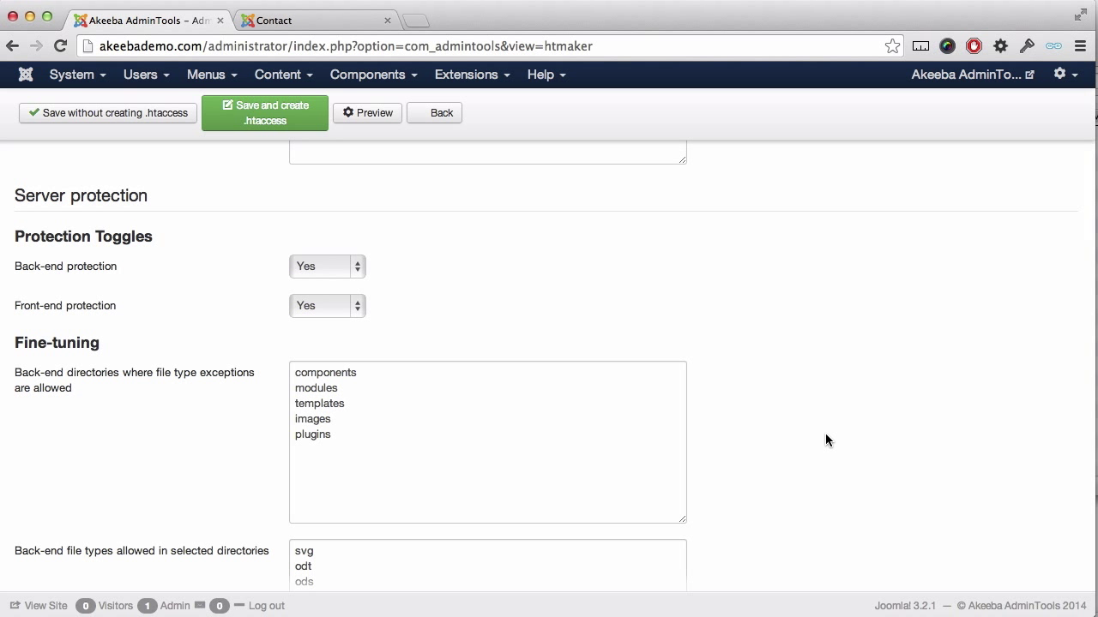
scroll(825, 434, "down", 10)
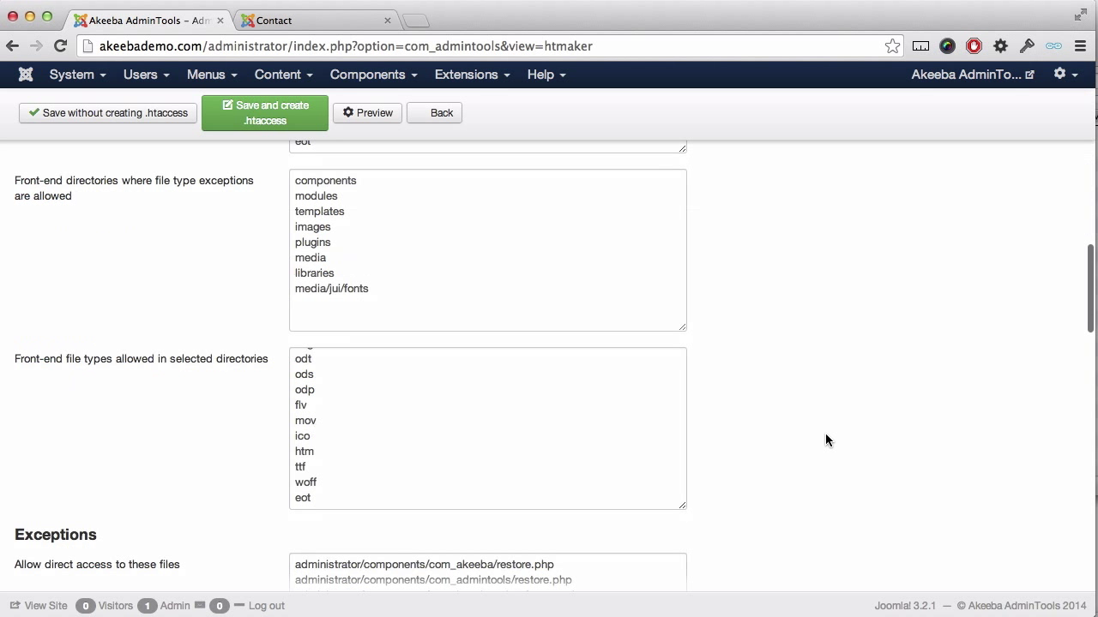
scroll(825, 434, "down", 2)
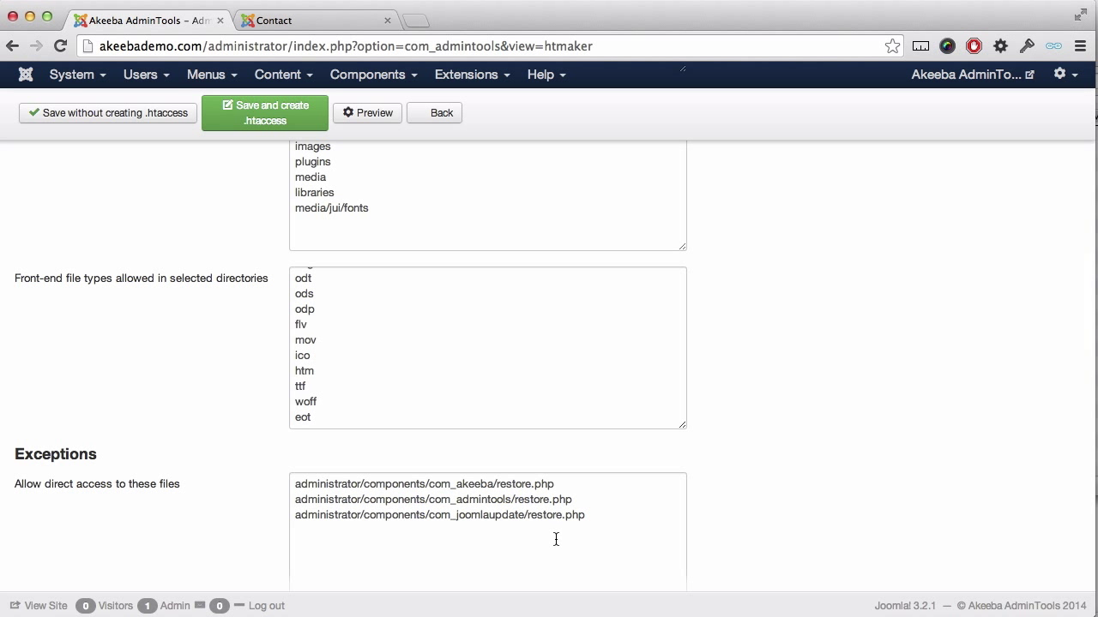
scroll(556, 540, "down", 1)
scroll(555, 539, "down", 1)
scroll(735, 506, "down", 3)
scroll(735, 506, "down", 6)
scroll(735, 505, "down", 5)
scroll(735, 506, "down", 4)
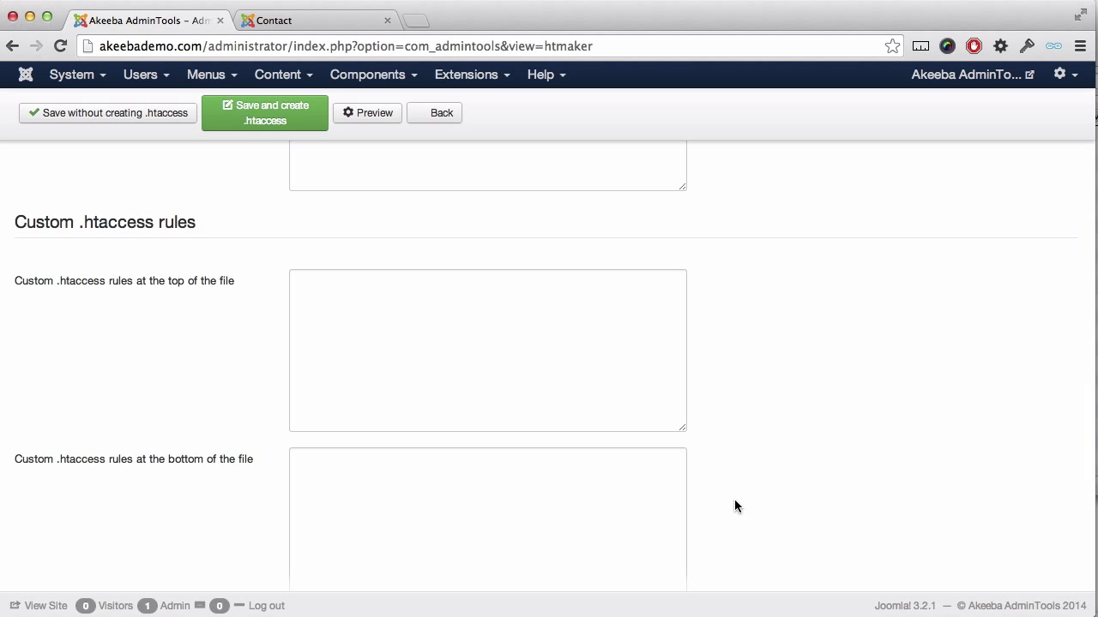
Save the .htaccess Maker settings and create the .htaccess file
left_click(293, 128)
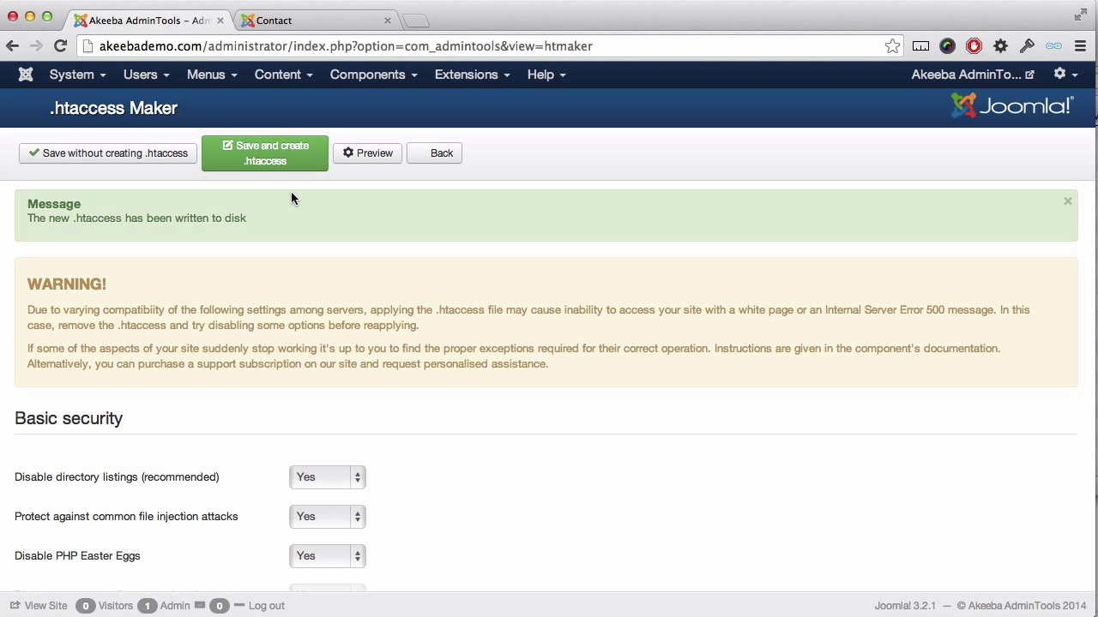